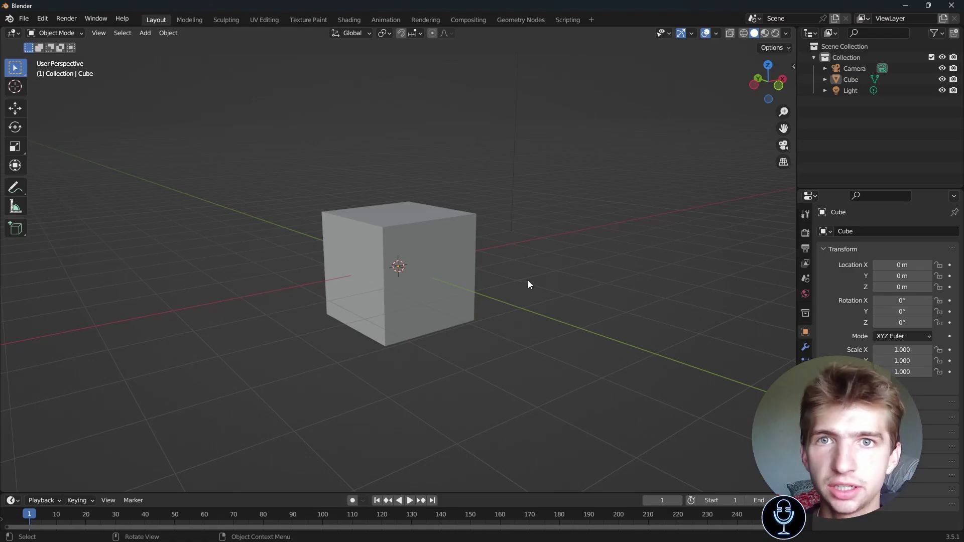
- Put the cube in Edit Mode with face select and select its front face
{"action": "left_click", "coordinate": [406, 277]}
{"action": "middle_click_drag", "start_coordinate": [413, 246], "coordinate": [501, 304], "text": "shift"}
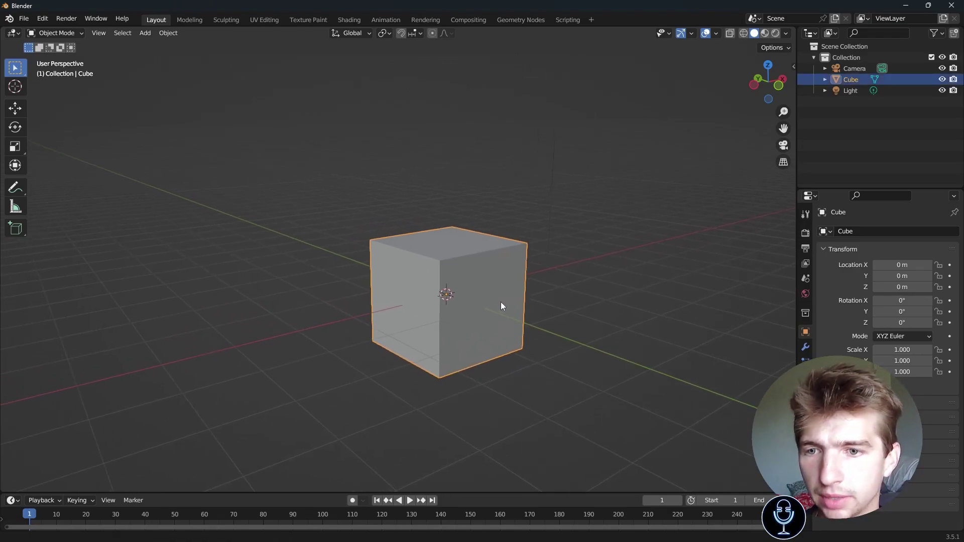
{"action": "key", "text": "Tab"}
{"action": "middle_click_drag", "start_coordinate": [586, 301], "coordinate": [477, 284], "text": "shift"}
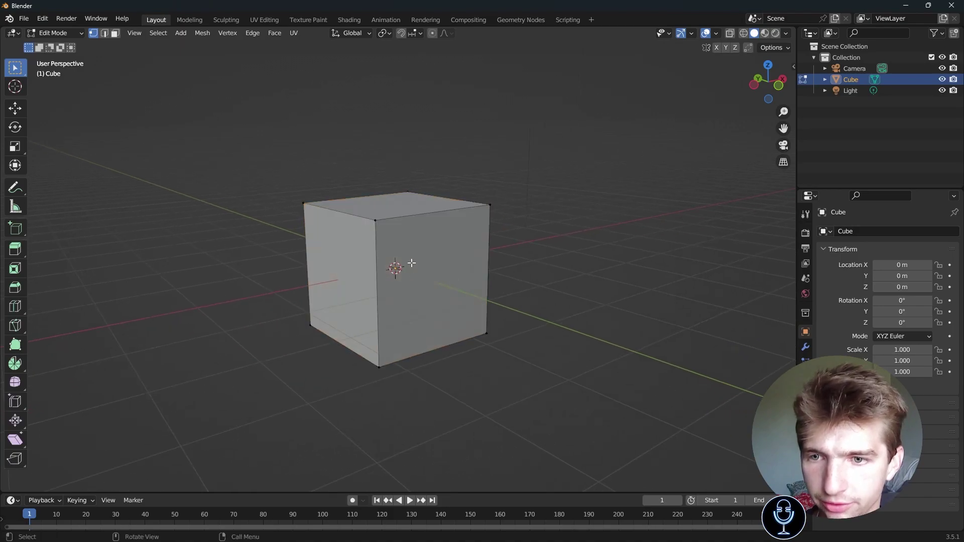
{"action": "key", "text": "3"}
{"action": "left_click", "coordinate": [447, 271]}
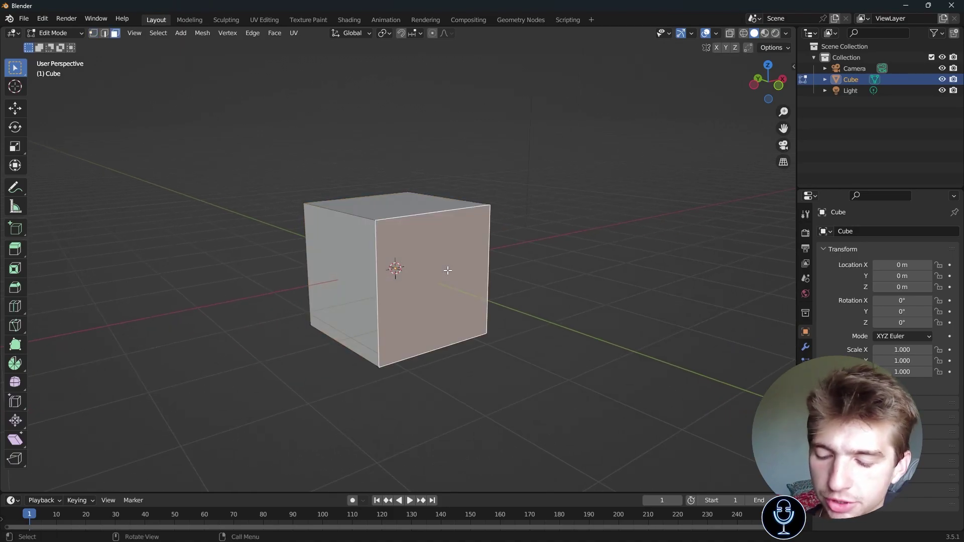
- Inset the front face, leaving a smaller square inside an even border
{"action": "key", "text": "i"}
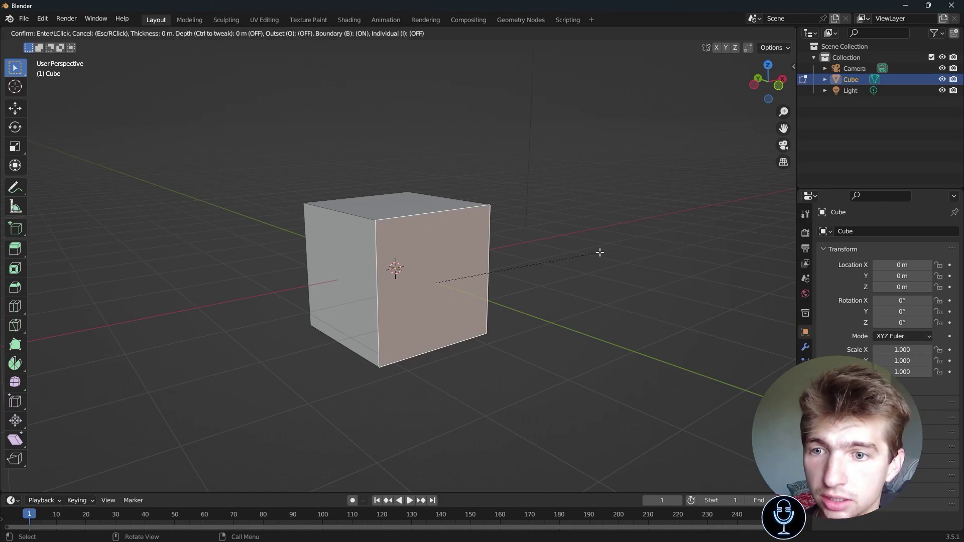
{"action": "left_click", "coordinate": [582, 258]}
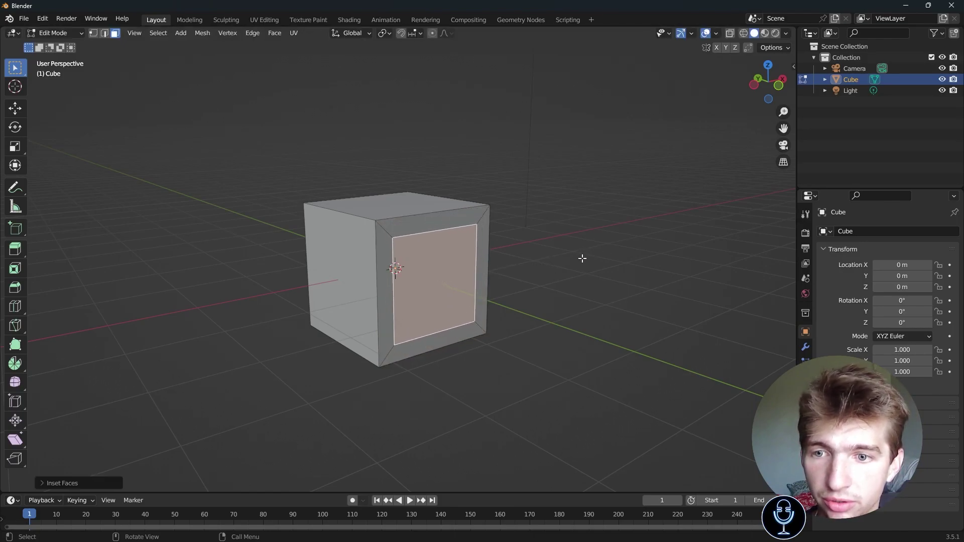
{"action": "middle_click_drag", "start_coordinate": [583, 258], "coordinate": [566, 251]}
{"action": "scroll", "coordinate": [566, 251], "scroll_direction": "up", "scroll_amount": 2}
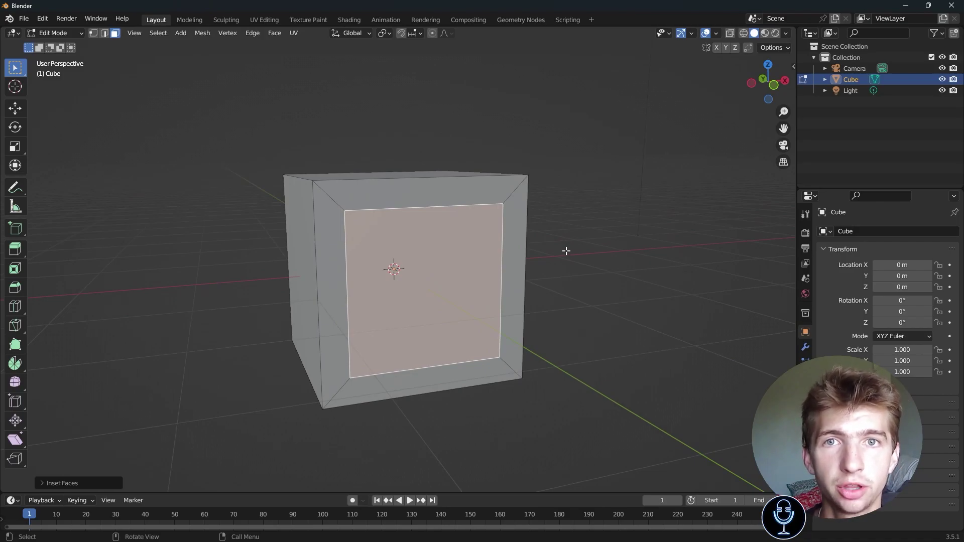
- In the Inset Faces panel, toggle Boundary and Offset Even off and back on, leaving both enabled
{"action": "left_click", "coordinate": [61, 481]}
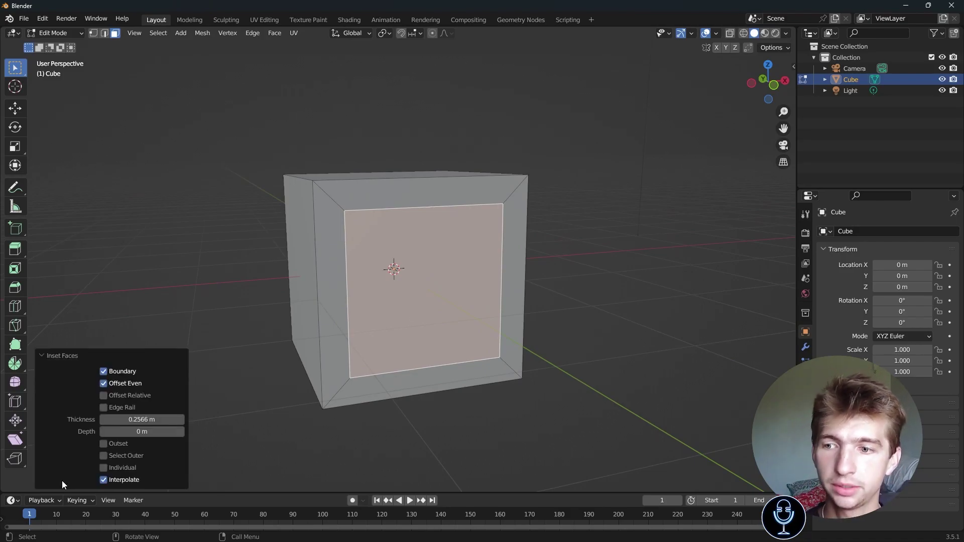
{"action": "left_click", "coordinate": [104, 372]}
{"action": "left_click", "coordinate": [104, 372]}
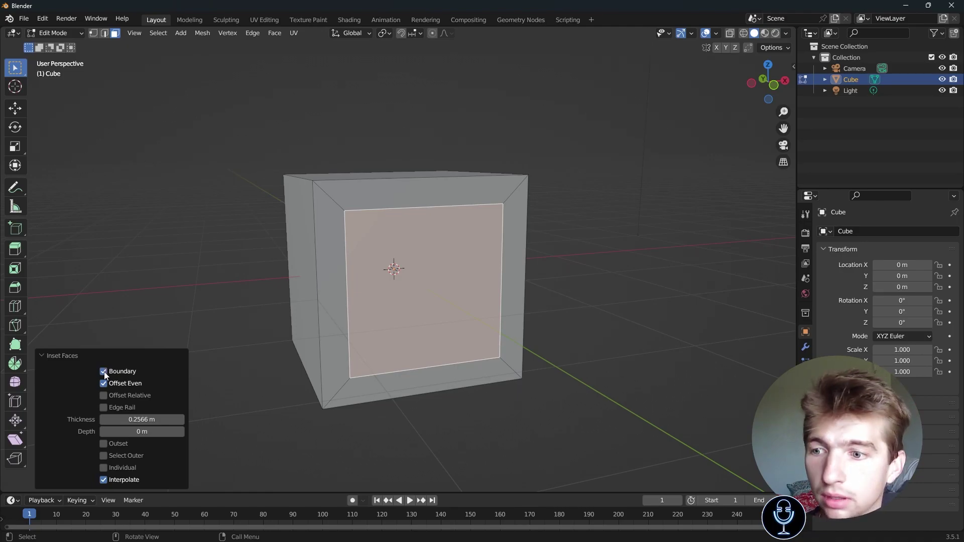
{"action": "left_click", "coordinate": [104, 384]}
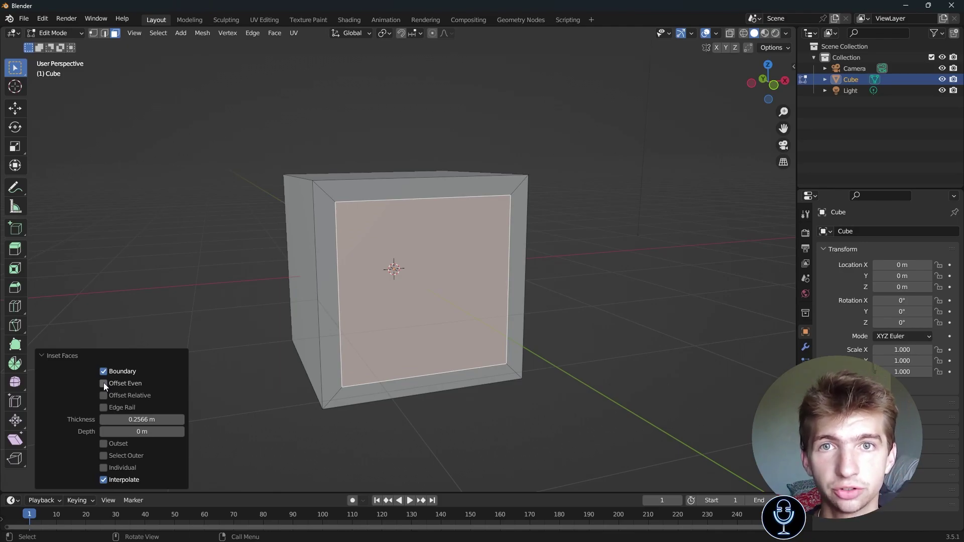
{"action": "left_click", "coordinate": [104, 384]}
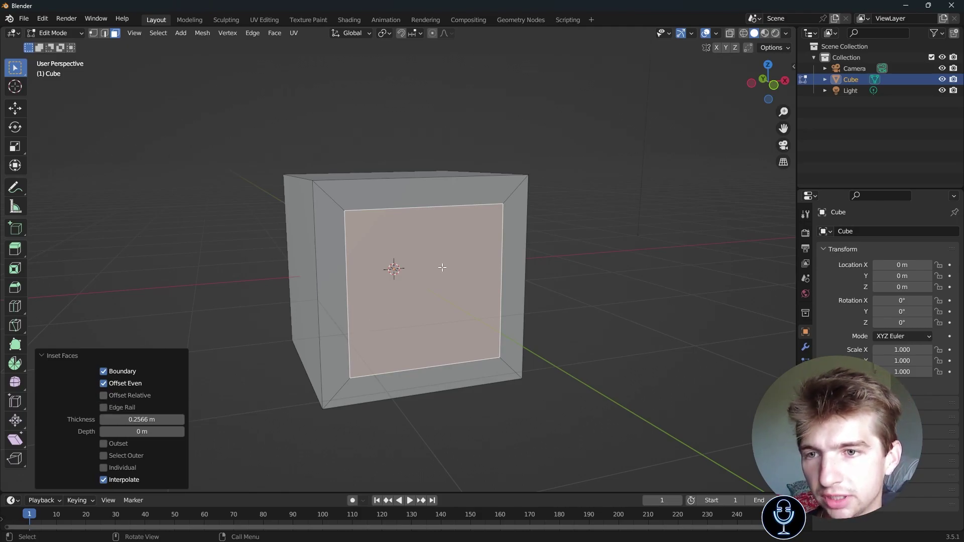
- In Object Mode, add a new cube and move it 4.4474 m along X
{"action": "key", "text": "Tab"}
{"action": "scroll", "coordinate": [502, 271], "scroll_direction": "down", "scroll_amount": 1}
{"action": "scroll", "coordinate": [664, 280], "scroll_direction": "down", "scroll_amount": 2}
{"action": "middle_click_drag", "start_coordinate": [665, 280], "coordinate": [553, 267]}
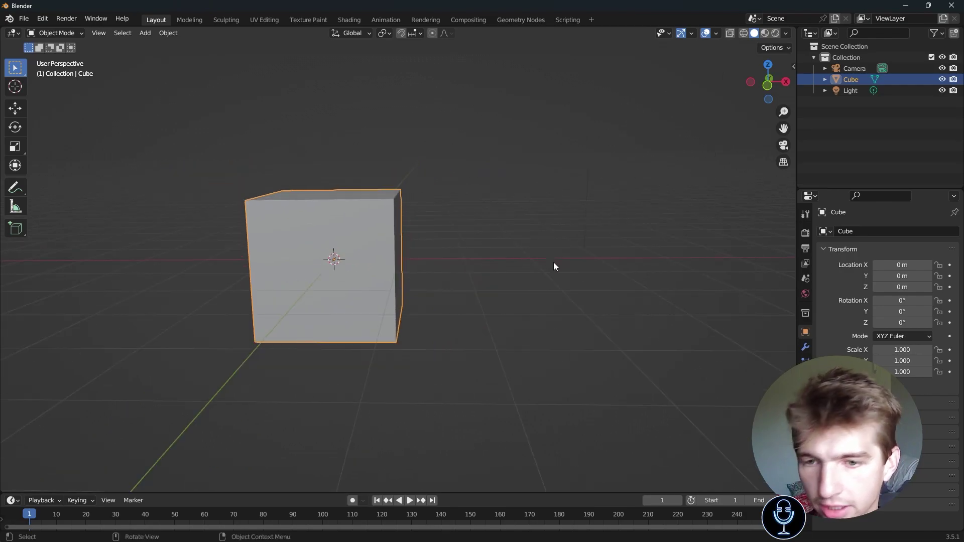
{"action": "key", "text": "shift+a"}
{"action": "left_click", "coordinate": [622, 273]}
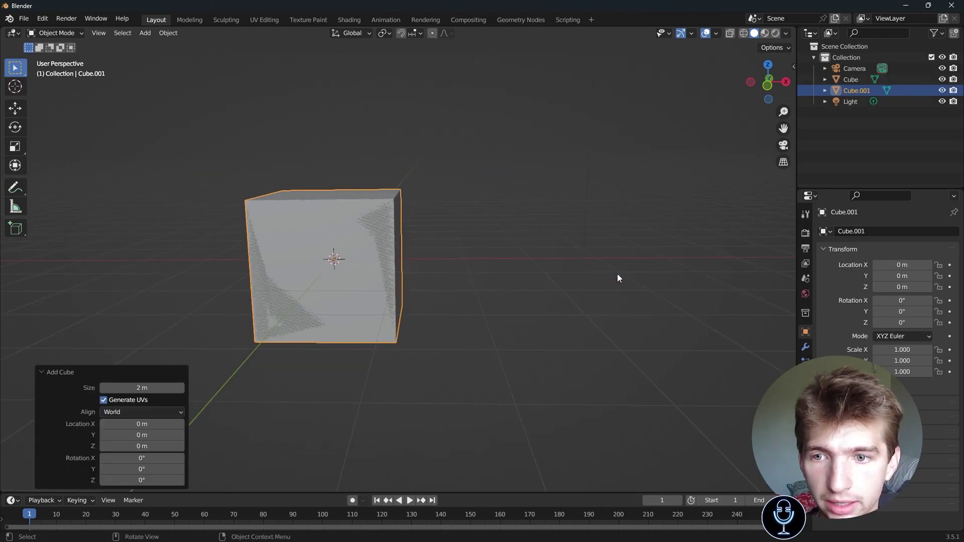
{"action": "middle_click_drag", "start_coordinate": [617, 273], "coordinate": [516, 263]}
{"action": "key", "text": "g"}
{"action": "key", "text": "x"}
{"action": "left_click", "coordinate": [647, 269]}
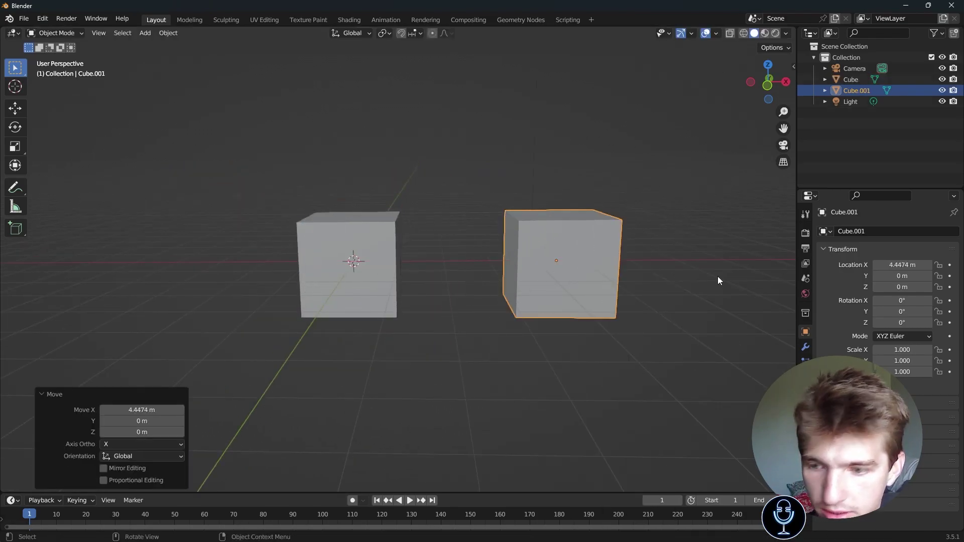
- Stretch the new cube to 1.982 along X, apply its scale, and enter Edit Mode
{"action": "key", "text": "s"}
{"action": "key", "text": "x"}
{"action": "left_click", "coordinate": [545, 296]}
{"action": "key", "text": "ctrl+a"}
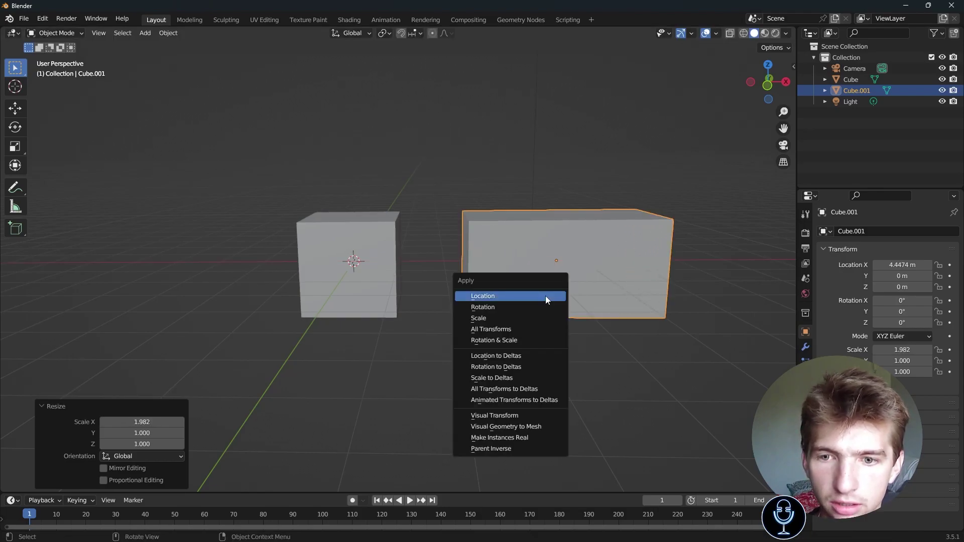
{"action": "left_click", "coordinate": [532, 318]}
{"action": "middle_click_drag", "start_coordinate": [523, 259], "coordinate": [397, 249]}
{"action": "key", "text": "Tab"}
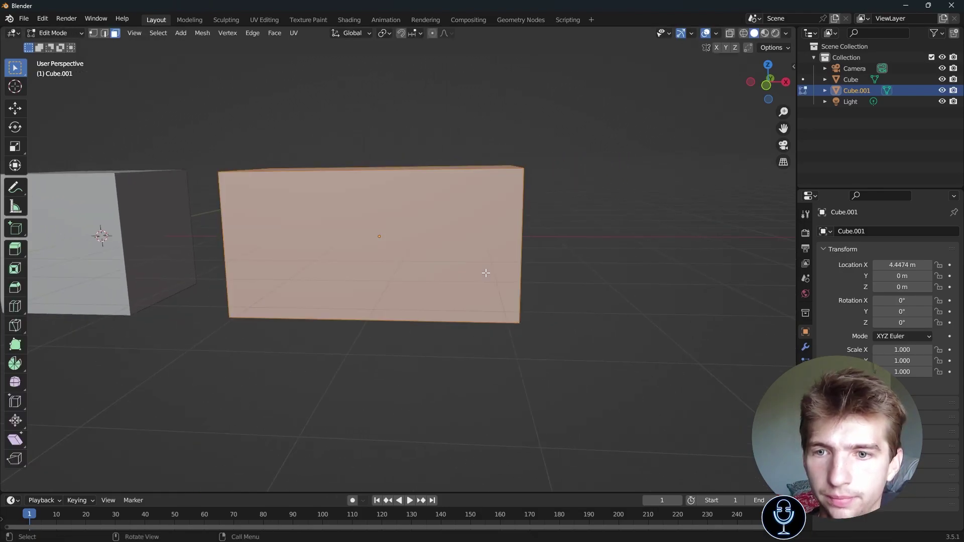
- Inset the box's front face, try Offset Relative, then settle on Offset Even at 0.3998 m
{"action": "key", "text": "i"}
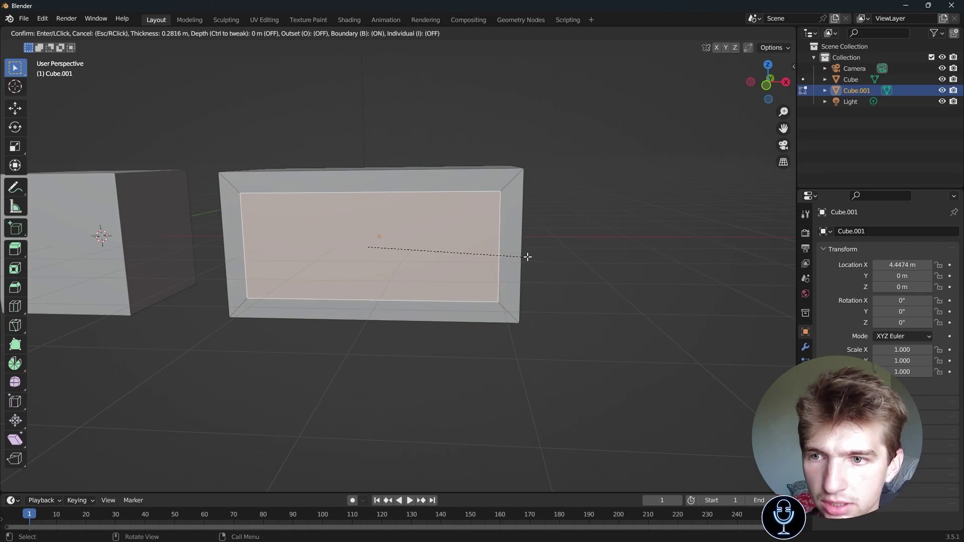
{"action": "left_click", "coordinate": [493, 303]}
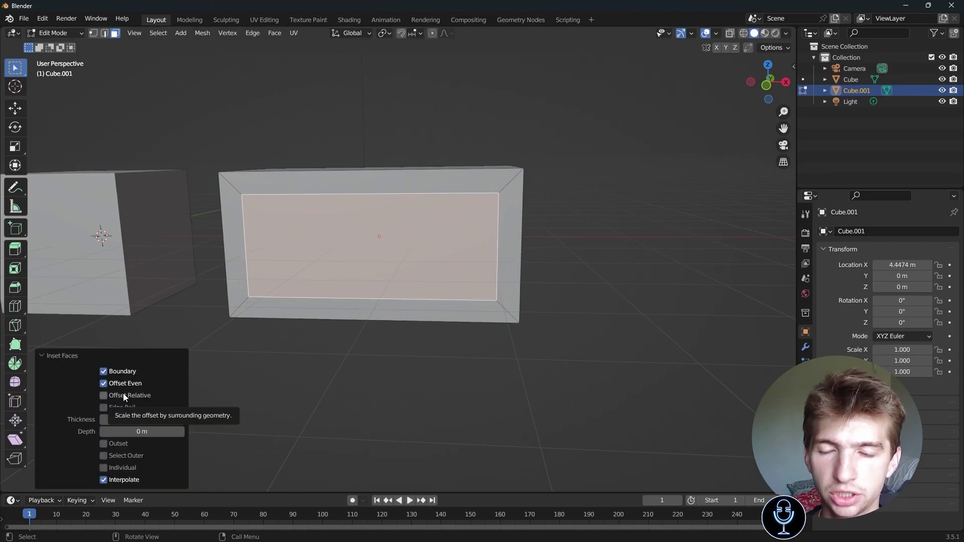
{"action": "left_click", "coordinate": [104, 396]}
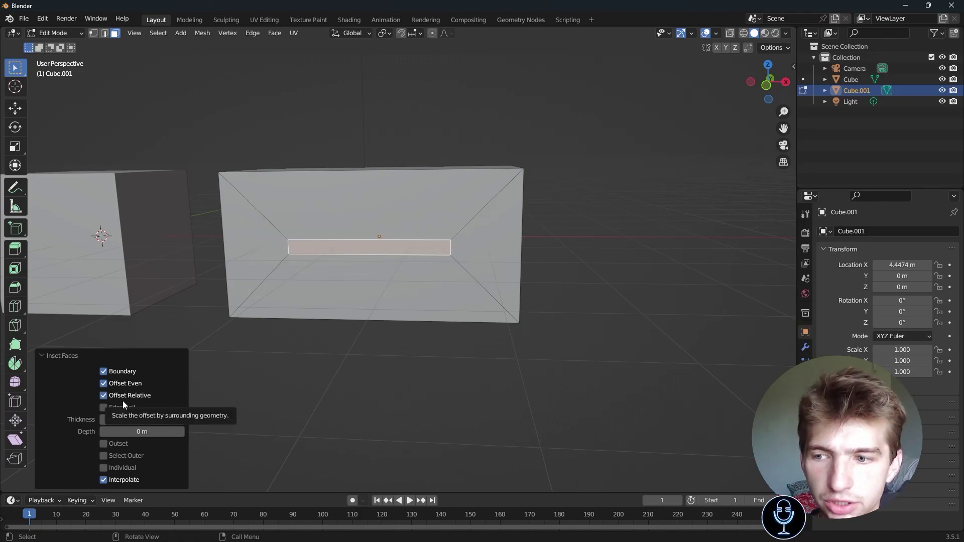
{"action": "left_click", "coordinate": [120, 383]}
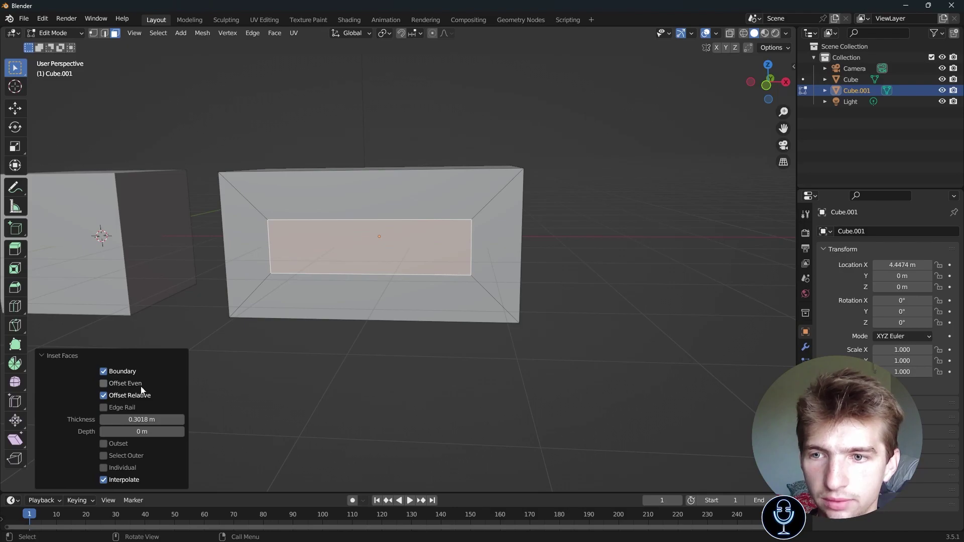
{"action": "mouse_move", "coordinate": [142, 419]}
{"action": "left_mouse_down"}
{"action": "mouse_move", "coordinate": [60, 420]}
{"action": "mouse_move", "coordinate": [187, 419]}
{"action": "mouse_move", "coordinate": [136, 419]}
{"action": "left_mouse_up"}
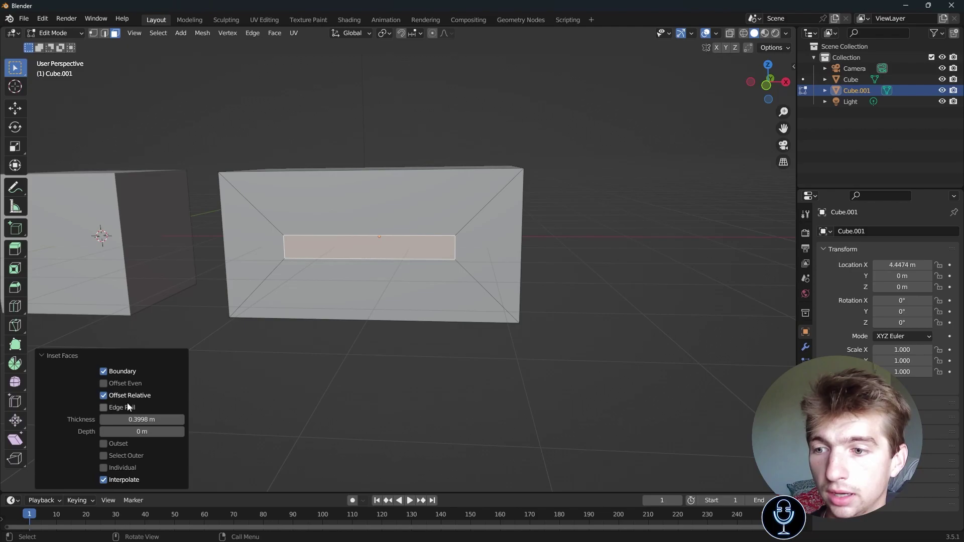
{"action": "left_click", "coordinate": [140, 396]}
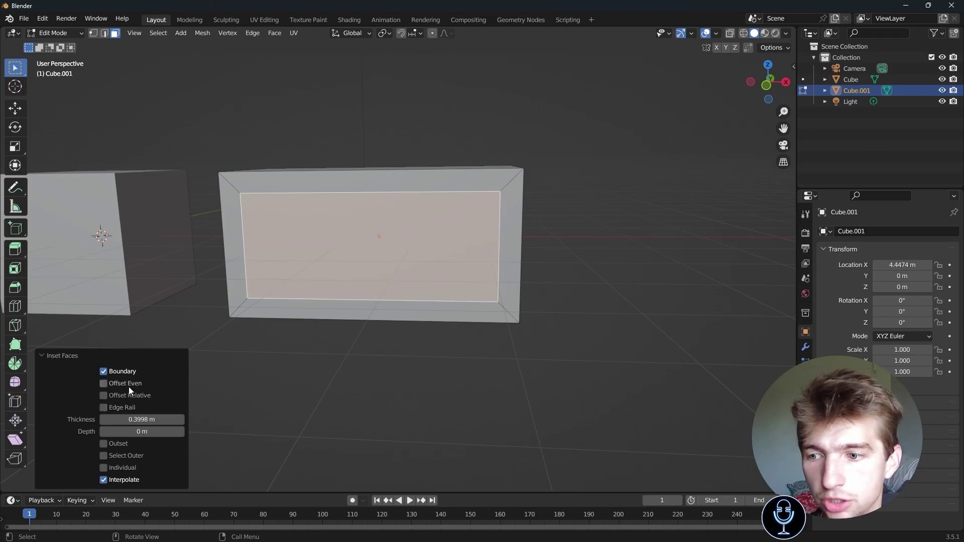
{"action": "left_click", "coordinate": [129, 385]}
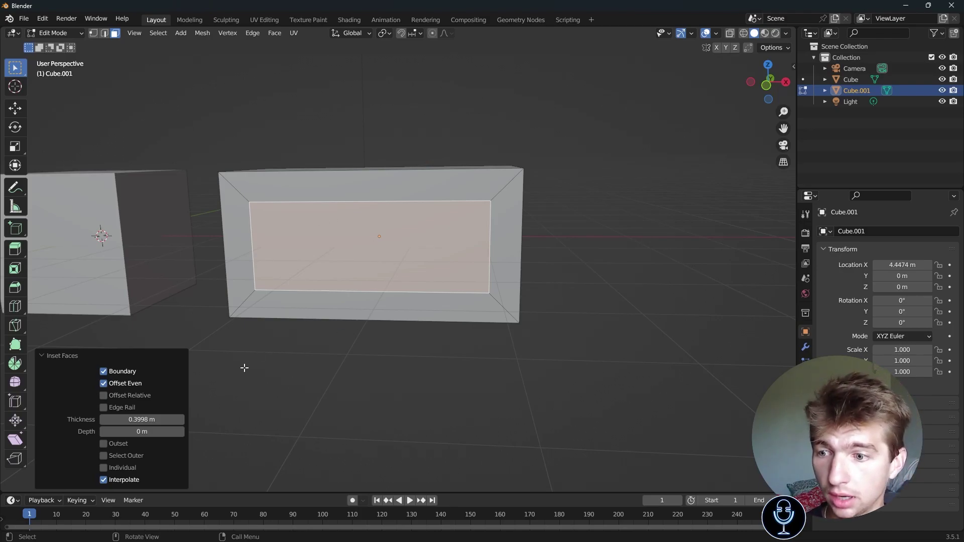
- Set inset thickness 0.4858 m and depth 0.573 m, trying Edge Rail but leaving it off
{"action": "mouse_move", "coordinate": [136, 419]}
{"action": "left_mouse_down"}
{"action": "mouse_move", "coordinate": [125, 420]}
{"action": "mouse_move", "coordinate": [150, 419]}
{"action": "mouse_move", "coordinate": [138, 420]}
{"action": "left_mouse_up"}
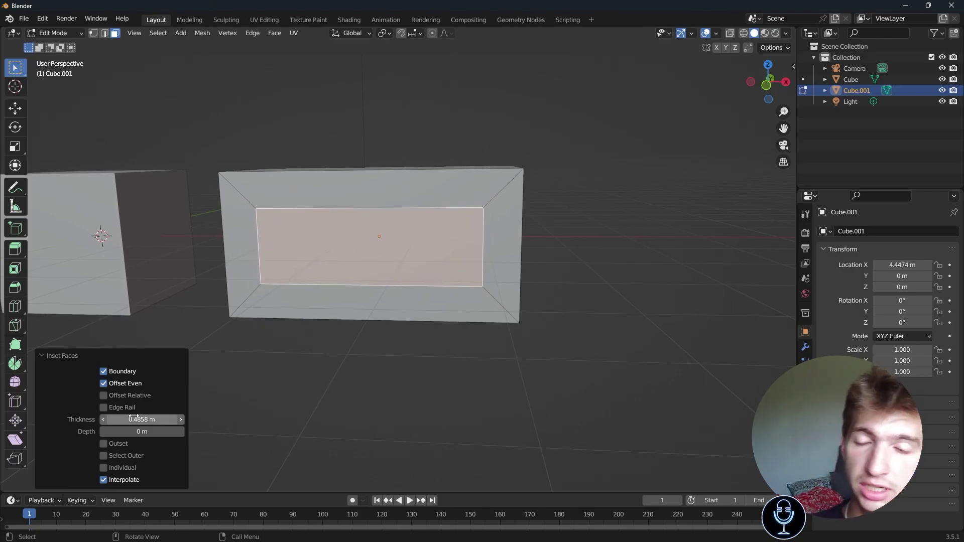
{"action": "middle_click_drag", "start_coordinate": [290, 325], "coordinate": [502, 226]}
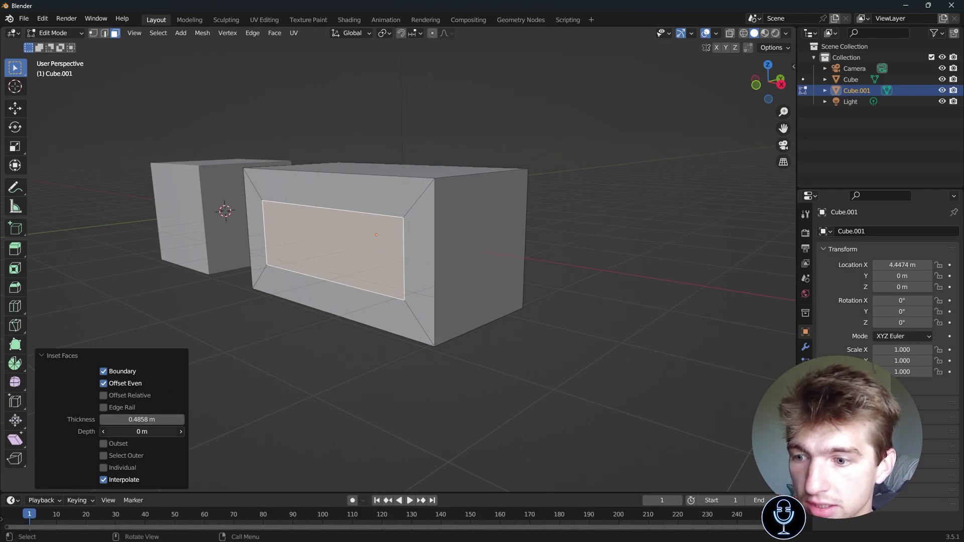
{"action": "mouse_move", "coordinate": [141, 432]}
{"action": "left_mouse_down"}
{"action": "mouse_move", "coordinate": [166, 431]}
{"action": "mouse_move", "coordinate": [133, 432]}
{"action": "mouse_move", "coordinate": [169, 431]}
{"action": "mouse_move", "coordinate": [118, 432]}
{"action": "mouse_move", "coordinate": [158, 432]}
{"action": "left_mouse_up"}
{"action": "key", "text": "BackSpace"}
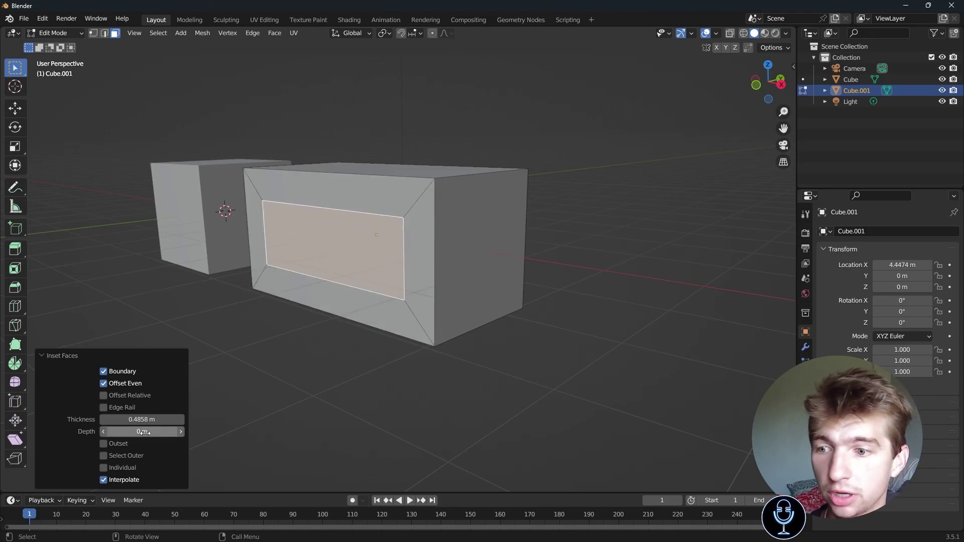
{"action": "left_click", "coordinate": [120, 408]}
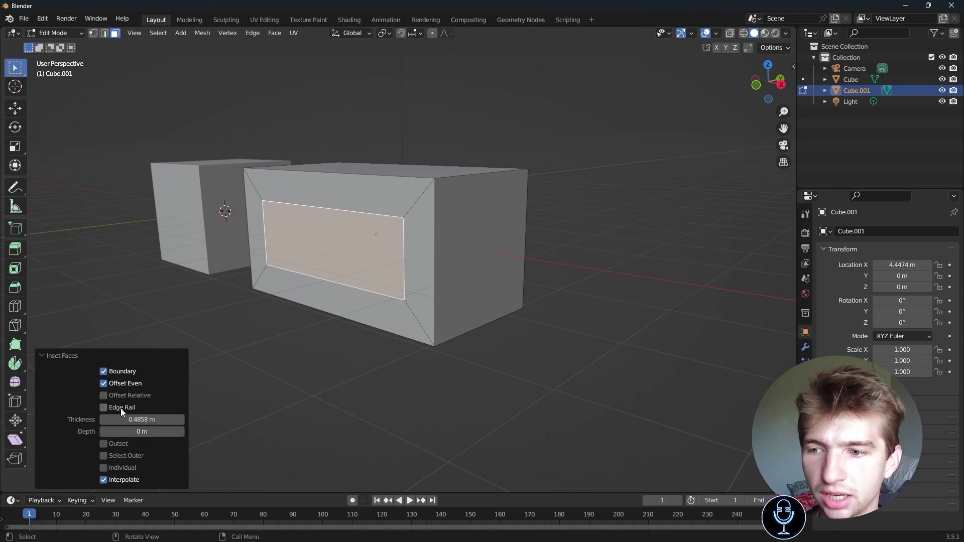
{"action": "left_click", "coordinate": [121, 408]}
{"action": "left_click_drag", "start_coordinate": [142, 432], "coordinate": [164, 431]}
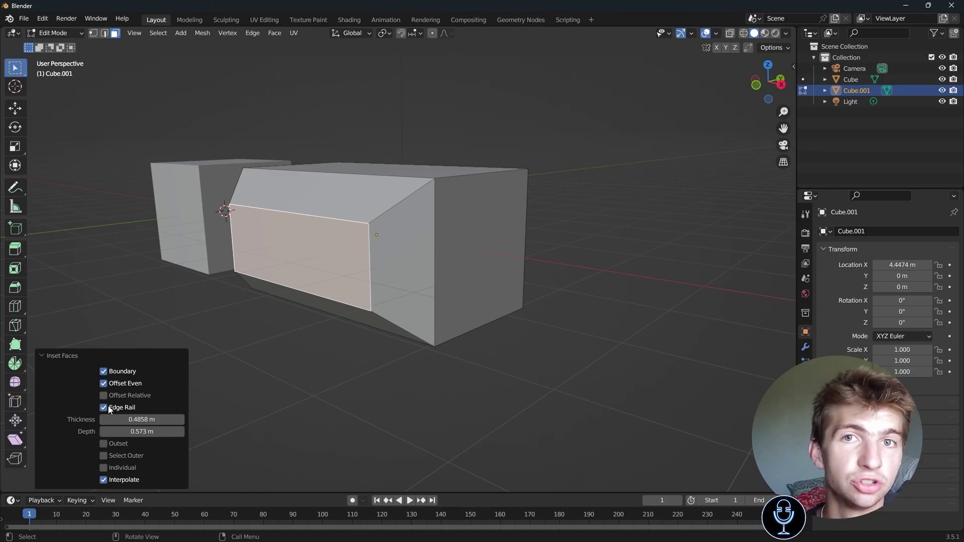
{"action": "left_click", "coordinate": [110, 408]}
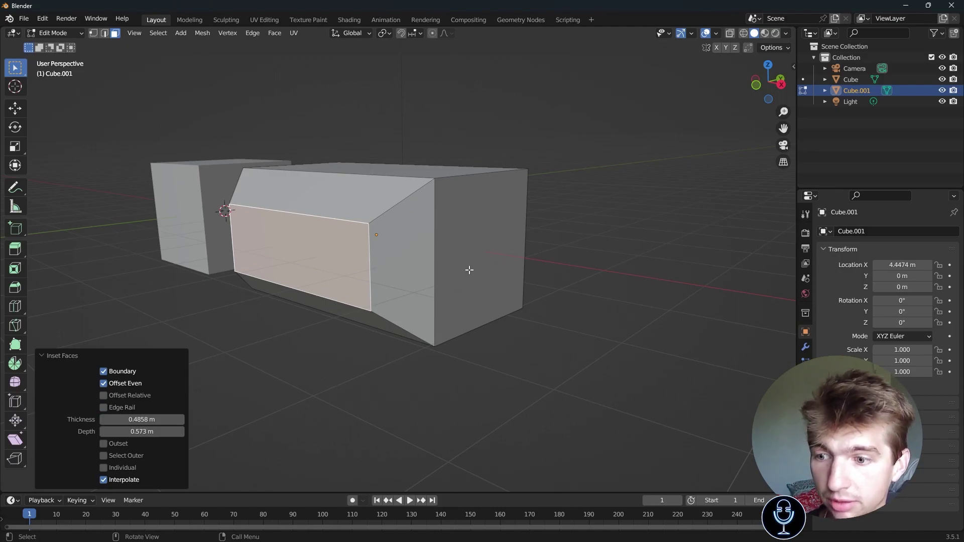
- Select the long box's front face and inset it
{"action": "middle_click_drag", "start_coordinate": [437, 294], "coordinate": [552, 300]}
{"action": "left_click", "coordinate": [392, 303]}
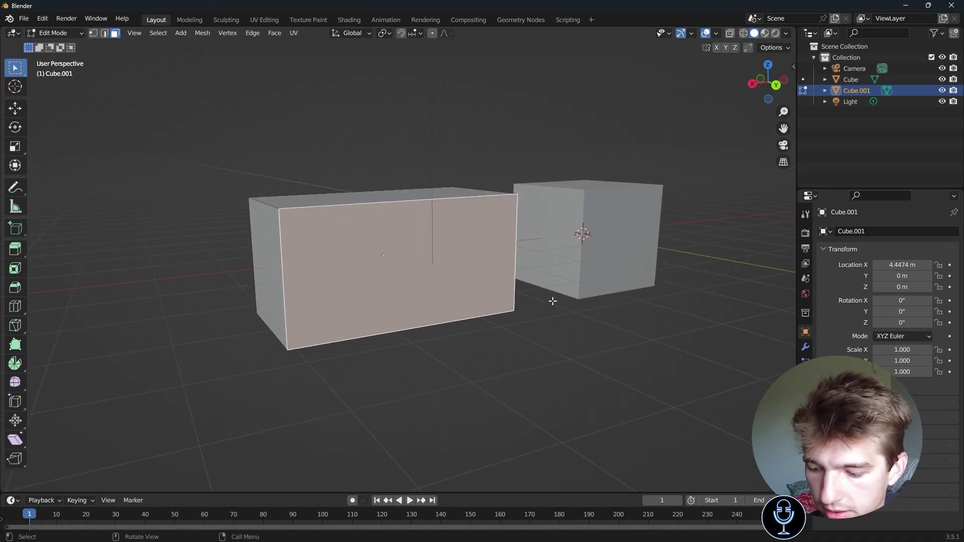
{"action": "key", "text": "i"}
{"action": "left_click", "coordinate": [524, 297]}
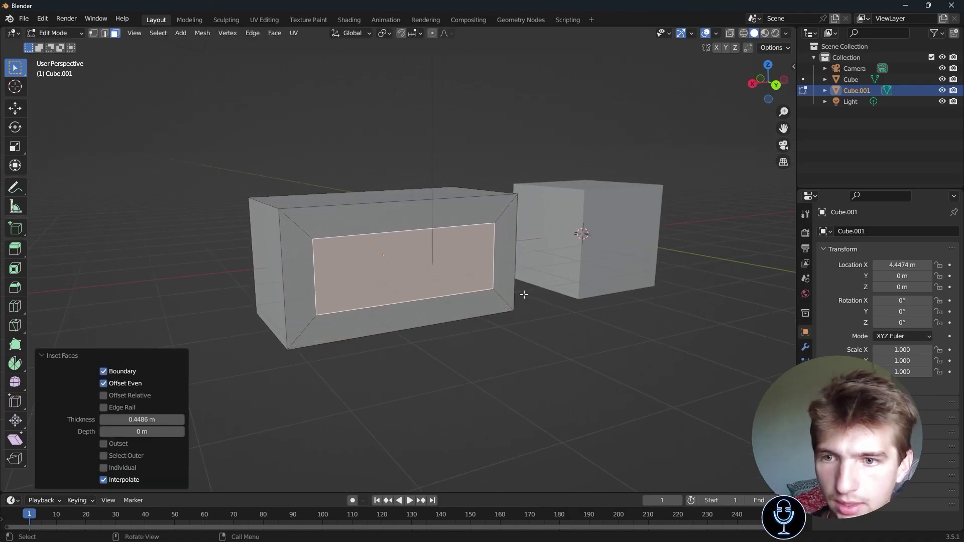
- Turn the inset into an Outset with 0 m depth and 0.5836 m thickness
{"action": "left_click", "coordinate": [103, 443]}
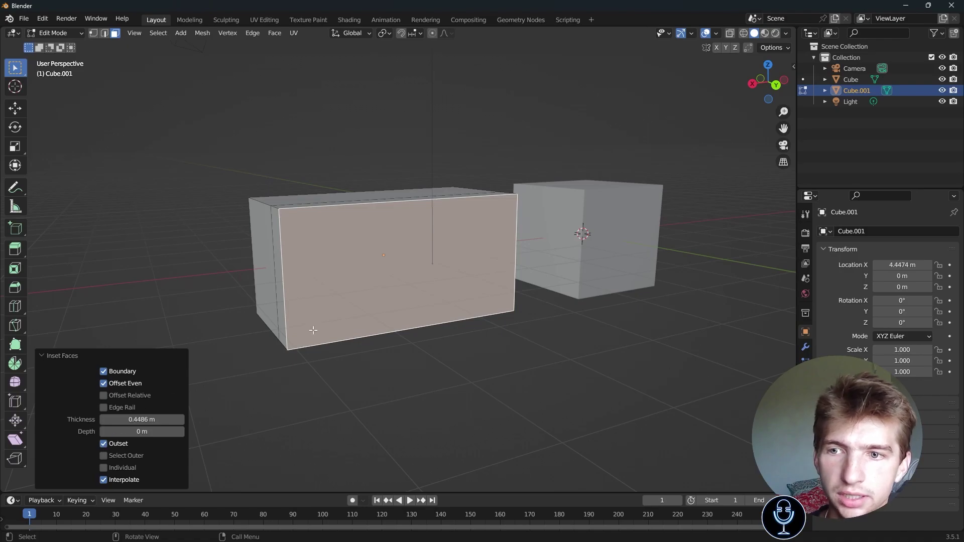
{"action": "middle_click_drag", "start_coordinate": [313, 330], "coordinate": [451, 311]}
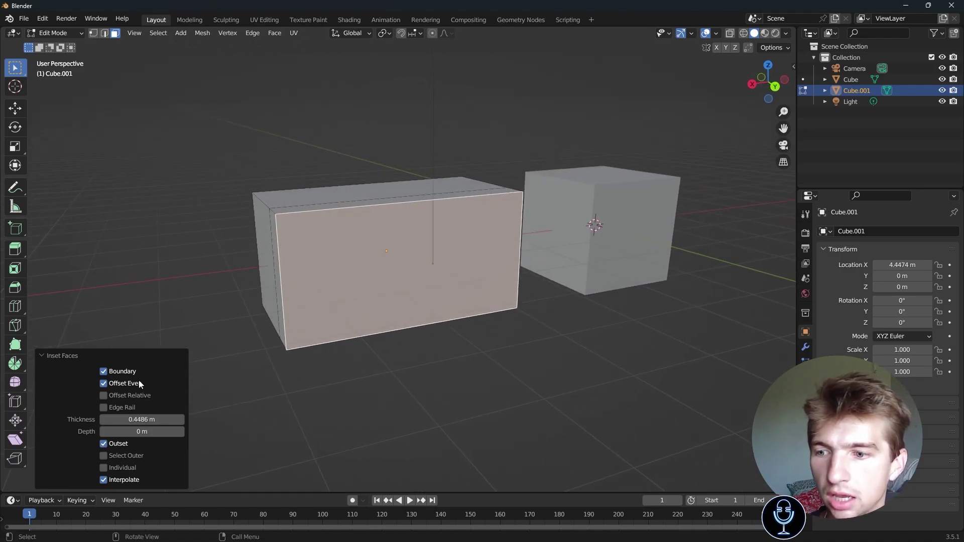
{"action": "double_click", "coordinate": [142, 419]}
{"action": "type", "text": "0"}
{"action": "key", "text": "Return"}
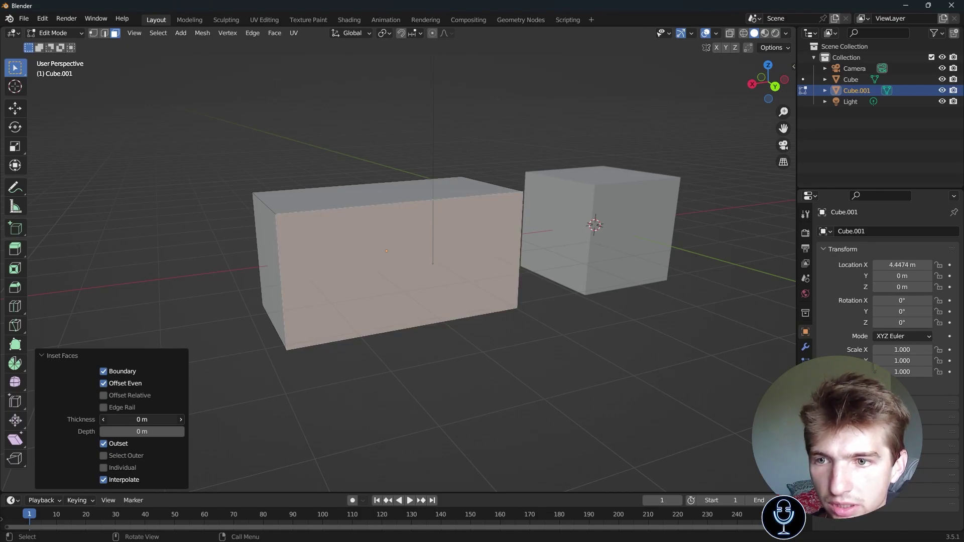
{"action": "left_click_drag", "start_coordinate": [141, 420], "coordinate": [142, 420]}
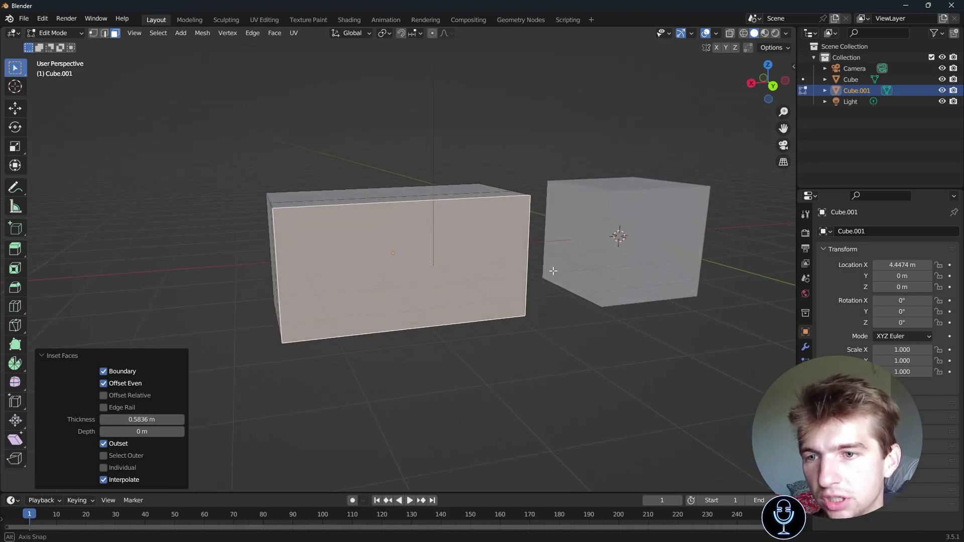
- Inset the front face again as a 0.2931 m outset with Select Outer enabled
{"action": "left_click", "coordinate": [103, 444]}
{"action": "middle_click_drag", "start_coordinate": [415, 270], "coordinate": [414, 260]}
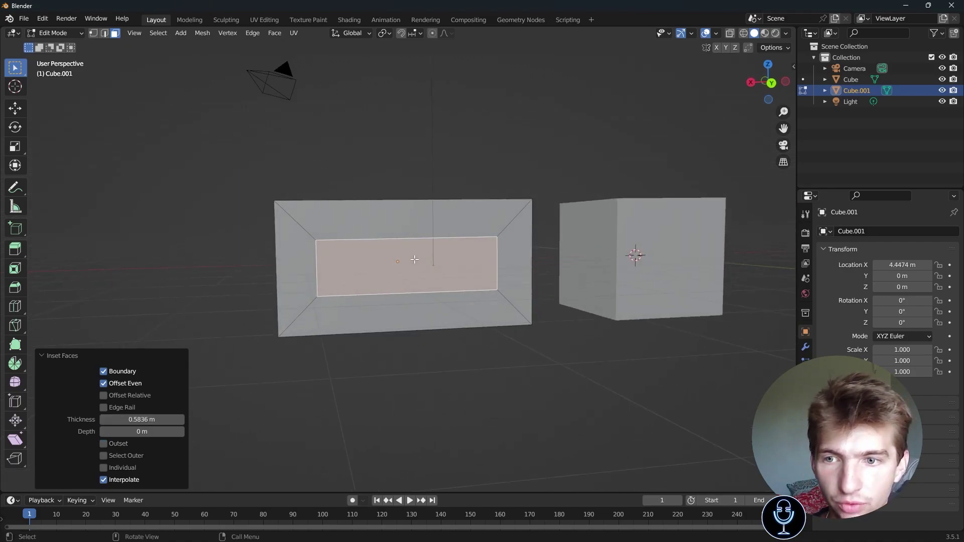
{"action": "key", "text": "i"}
{"action": "left_click", "coordinate": [621, 290]}
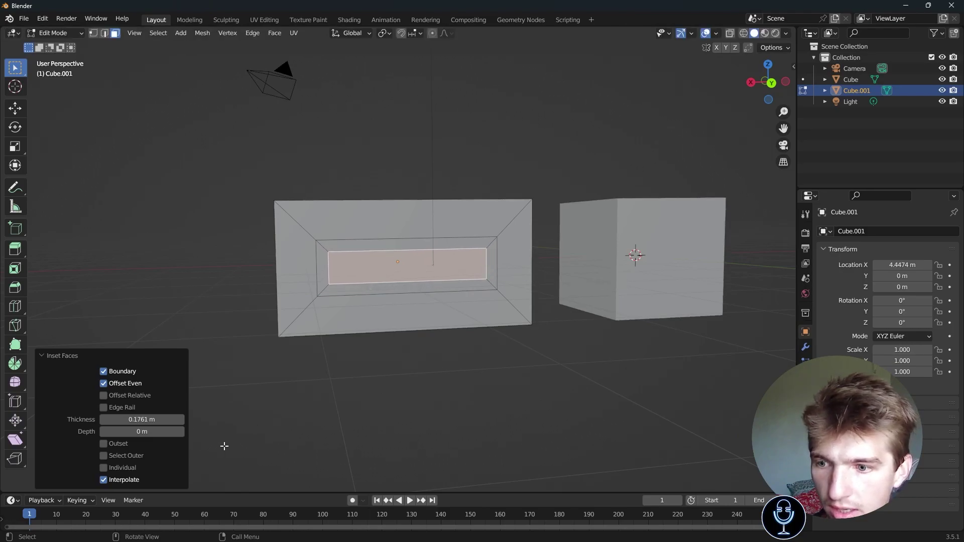
{"action": "left_click", "coordinate": [123, 444]}
{"action": "mouse_move", "coordinate": [168, 419]}
{"action": "left_mouse_down"}
{"action": "mouse_move", "coordinate": [206, 419]}
{"action": "mouse_move", "coordinate": [181, 419]}
{"action": "left_mouse_up"}
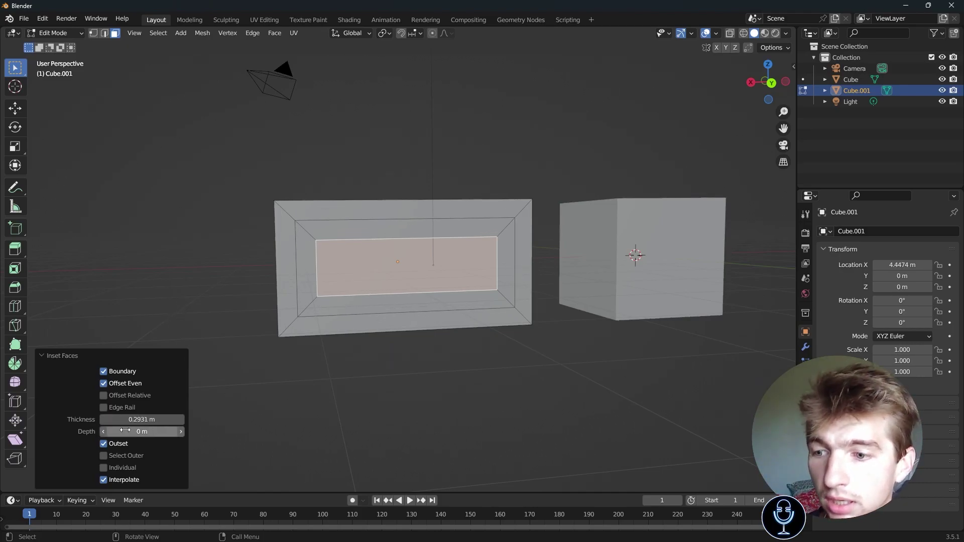
{"action": "left_click", "coordinate": [105, 456]}
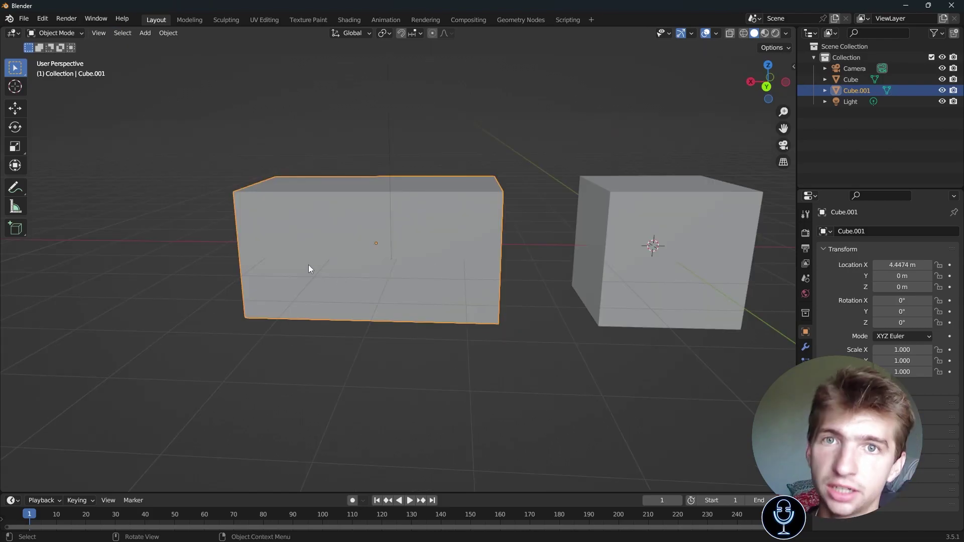
- Select the original cube in Edit Mode and add two centred loop cuts crossing its top
{"action": "middle_click_drag", "start_coordinate": [304, 282], "coordinate": [445, 296]}
{"action": "left_click", "coordinate": [543, 275]}
{"action": "key", "text": "Tab"}
{"action": "scroll", "coordinate": [393, 271], "scroll_direction": "up", "scroll_amount": 4}
{"action": "key", "text": "ctrl+r"}
{"action": "left_click", "coordinate": [393, 272]}
{"action": "right_click", "coordinate": [390, 271]}
{"action": "key", "text": "ctrl+r"}
{"action": "left_click", "coordinate": [421, 281]}
{"action": "right_click", "coordinate": [471, 282]}
{"action": "scroll", "coordinate": [446, 296], "scroll_direction": "up", "scroll_amount": 2}
- In face select mode, select all four top faces of the cube
{"action": "key", "text": "3"}
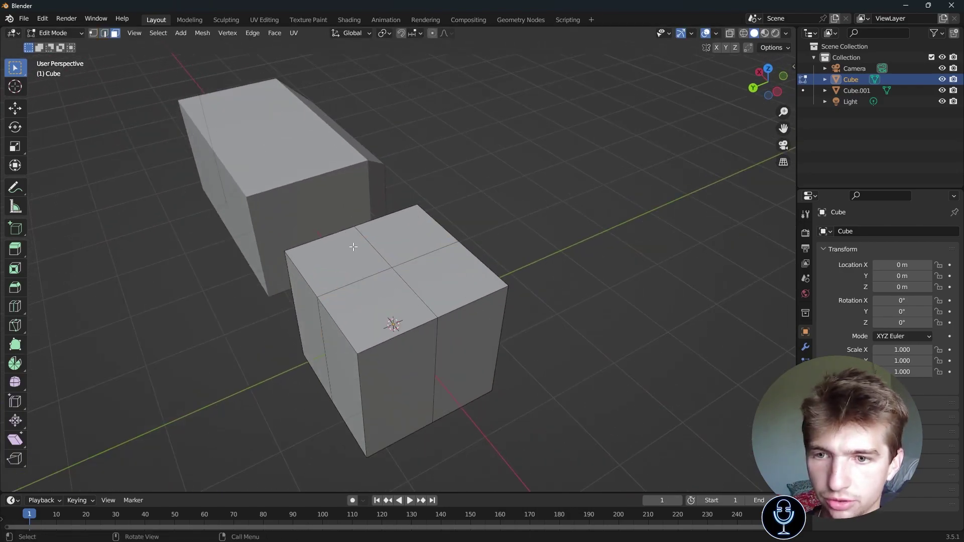
{"action": "left_click", "coordinate": [410, 239]}
{"action": "left_click", "coordinate": [347, 264], "text": "shift"}
{"action": "left_click", "coordinate": [362, 303], "text": "shift"}
{"action": "left_click", "coordinate": [446, 285], "text": "shift"}
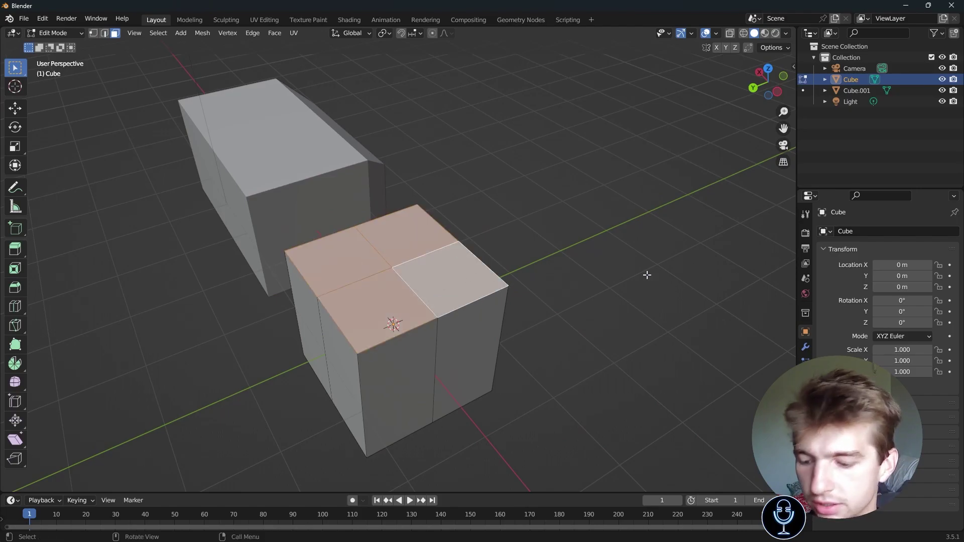
- Inset the four top faces as one region with Individual off, then select the front-left inner face
{"action": "key", "text": "i"}
{"action": "key", "text": "i"}
{"action": "left_click", "coordinate": [658, 275]}
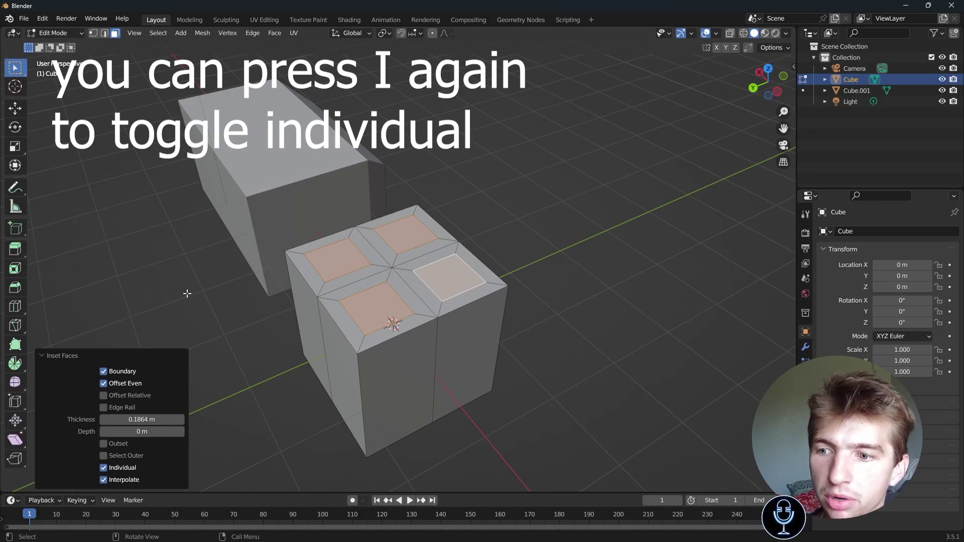
{"action": "left_click", "coordinate": [104, 469]}
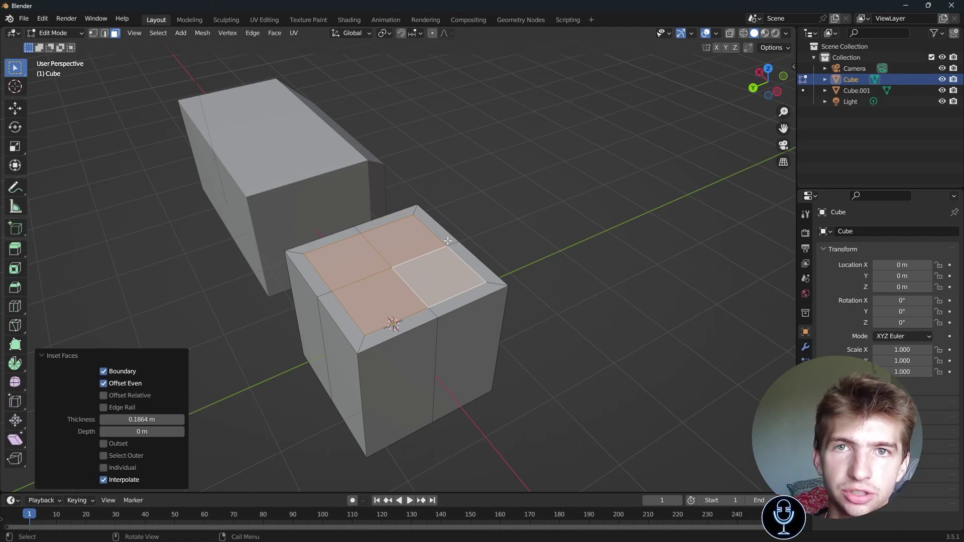
{"action": "left_click", "coordinate": [383, 33]}
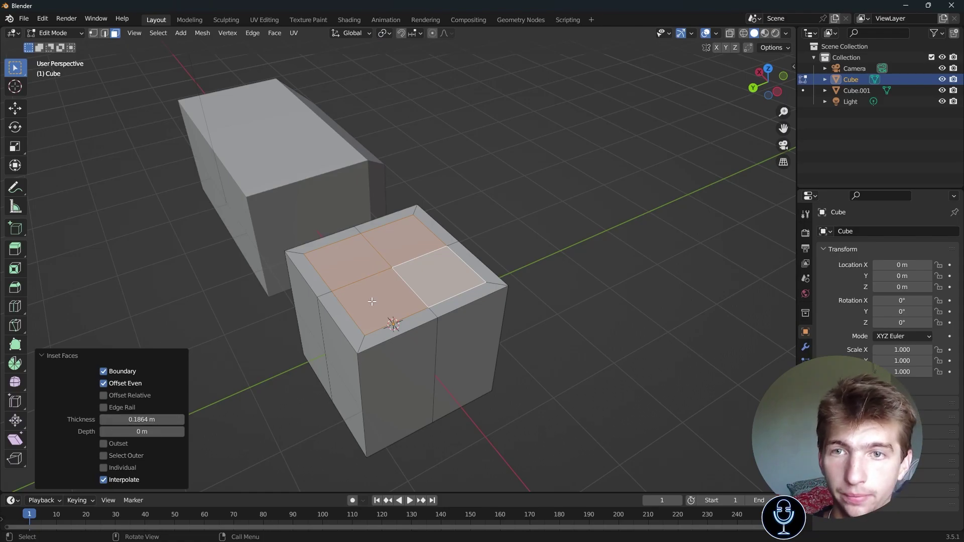
{"action": "left_click", "coordinate": [352, 271]}
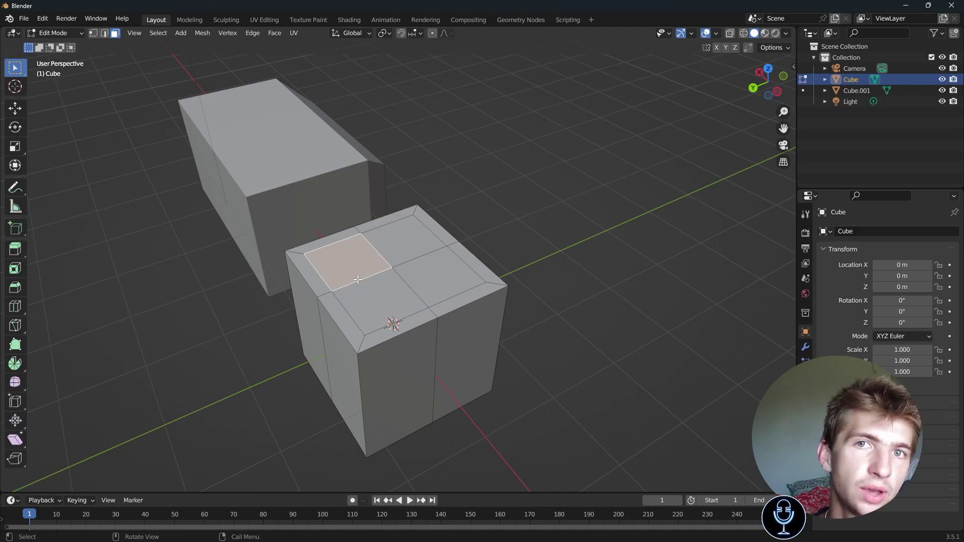
- Inset the selected top face twice in a row
{"action": "key", "text": "i"}
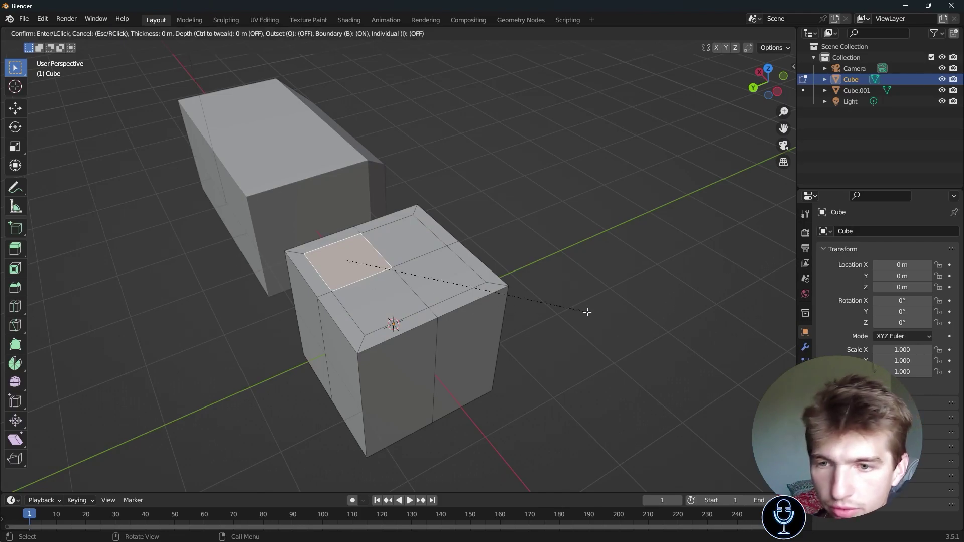
{"action": "left_click", "coordinate": [574, 306]}
{"action": "key", "text": "i"}
{"action": "left_click", "coordinate": [571, 306]}
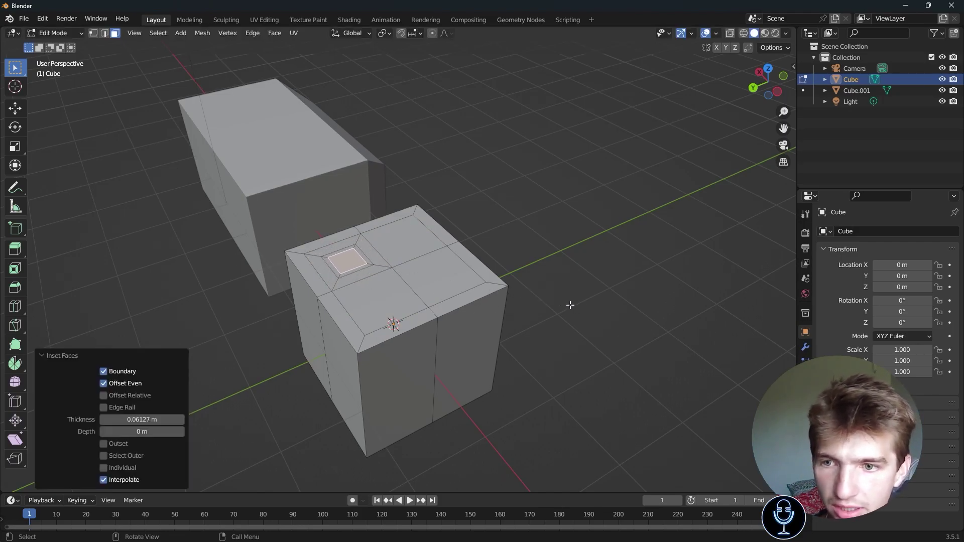
- Make the second inset a 0.06127 m outset, comparing Outset and Individual, ending with Individual off
{"action": "left_click", "coordinate": [103, 444]}
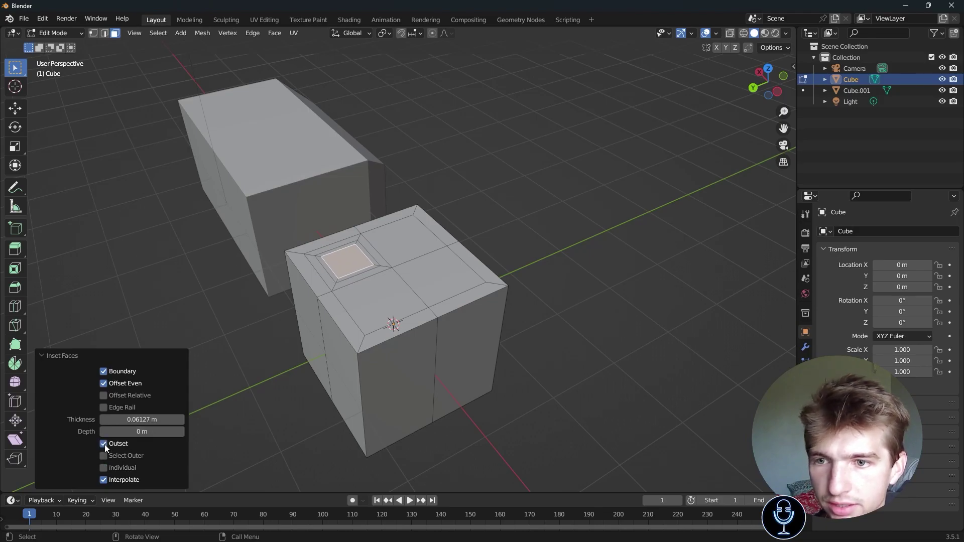
{"action": "scroll", "coordinate": [352, 272], "scroll_direction": "up", "scroll_amount": 5}
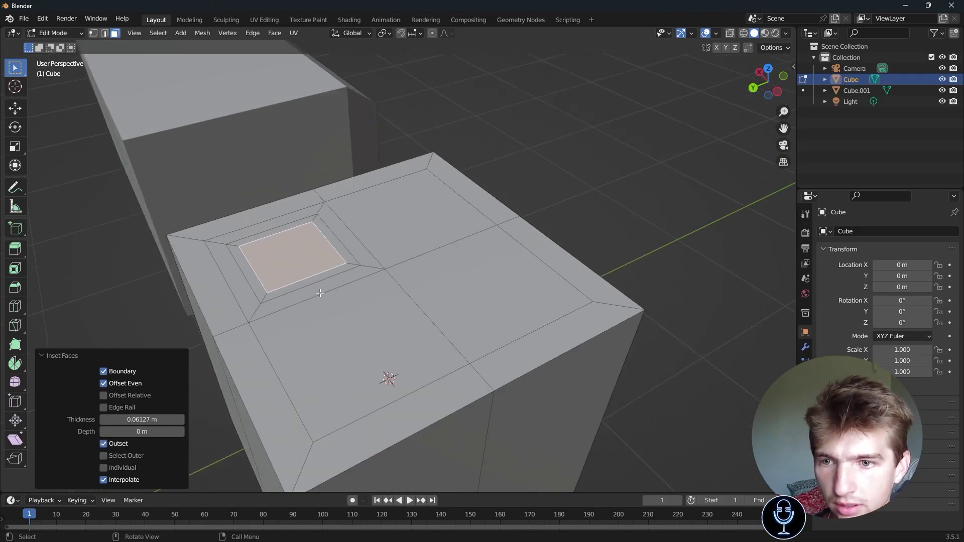
{"action": "middle_click_drag", "start_coordinate": [352, 271], "coordinate": [452, 293], "text": "shift"}
{"action": "left_click", "coordinate": [103, 444]}
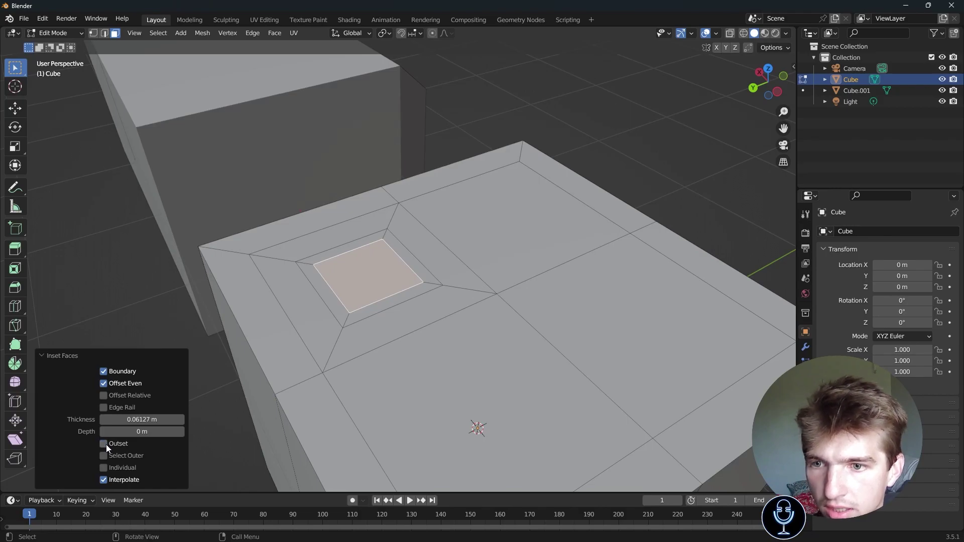
{"action": "left_click", "coordinate": [104, 444]}
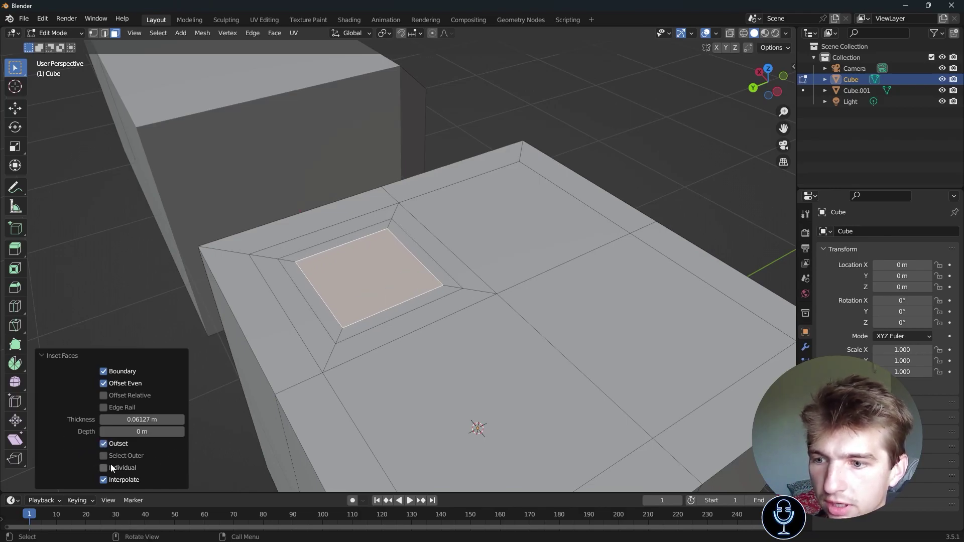
{"action": "left_click", "coordinate": [106, 468]}
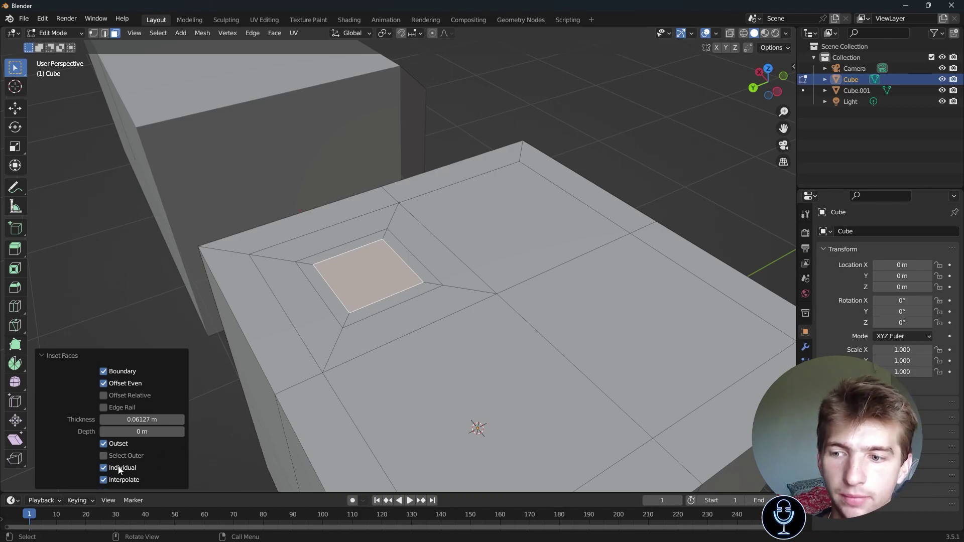
{"action": "left_click", "coordinate": [115, 468]}
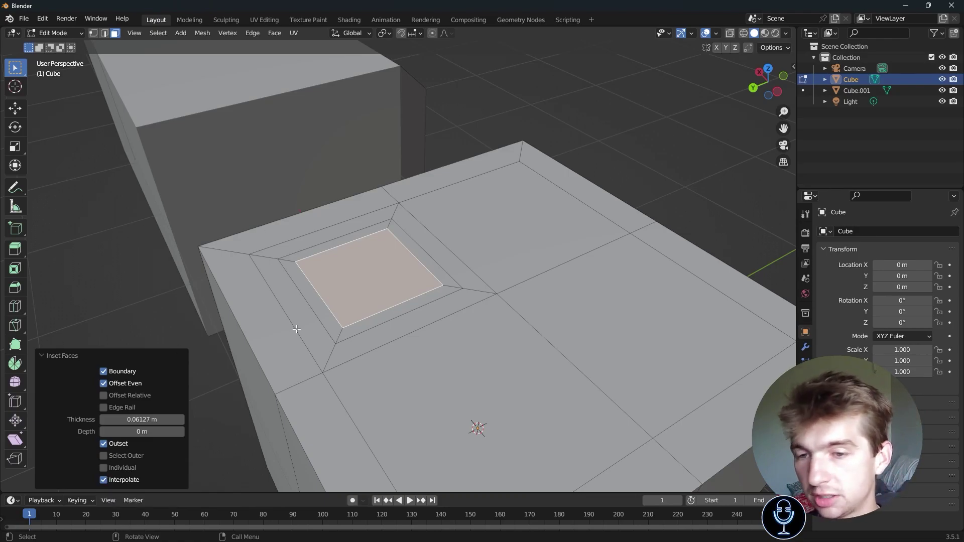
- Inset the cube's top front-right face, then switch the cube back to Object Mode
{"action": "scroll", "coordinate": [296, 330], "scroll_direction": "down", "scroll_amount": 5}
{"action": "middle_click_drag", "start_coordinate": [382, 322], "coordinate": [365, 288]}
{"action": "middle_click_drag", "start_coordinate": [506, 265], "coordinate": [422, 243]}
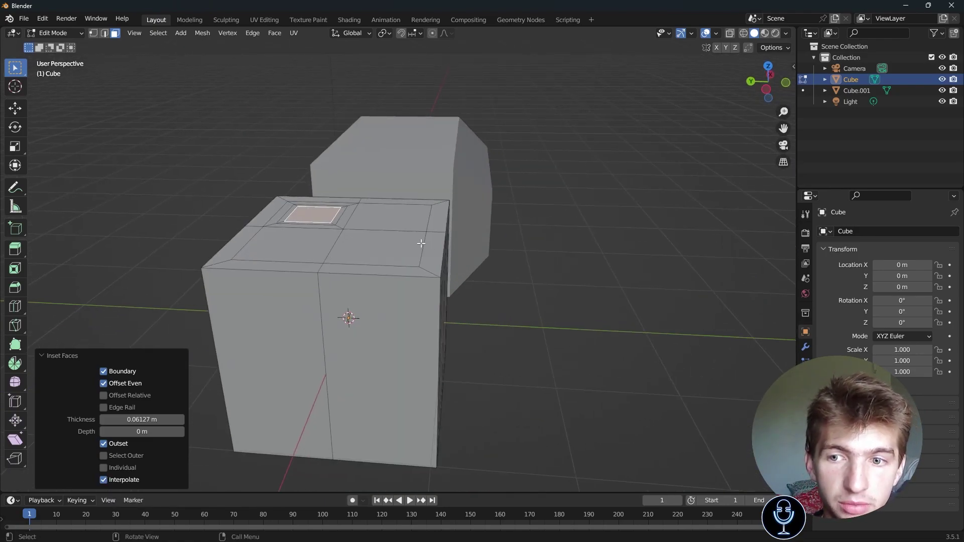
{"action": "left_click", "coordinate": [421, 243]}
{"action": "key", "text": "i"}
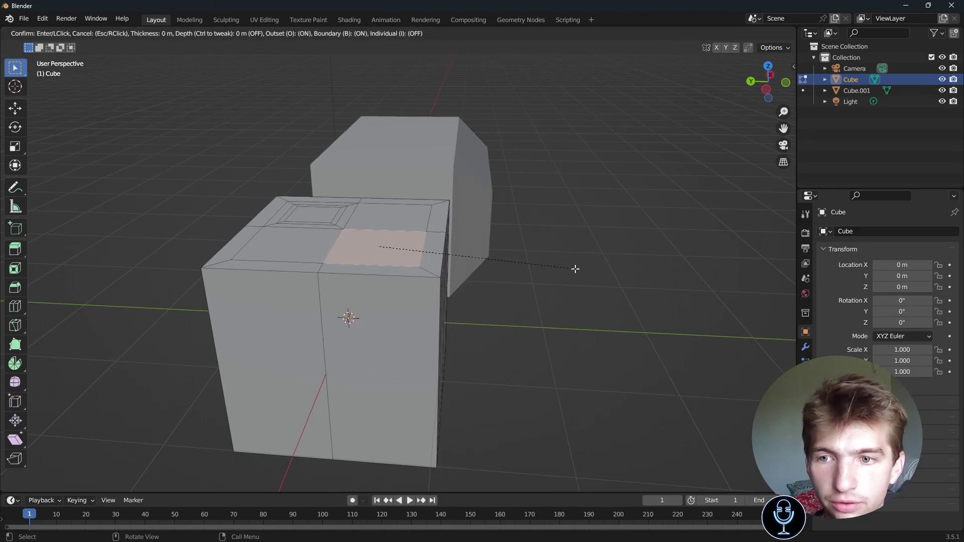
{"action": "left_click", "coordinate": [593, 276]}
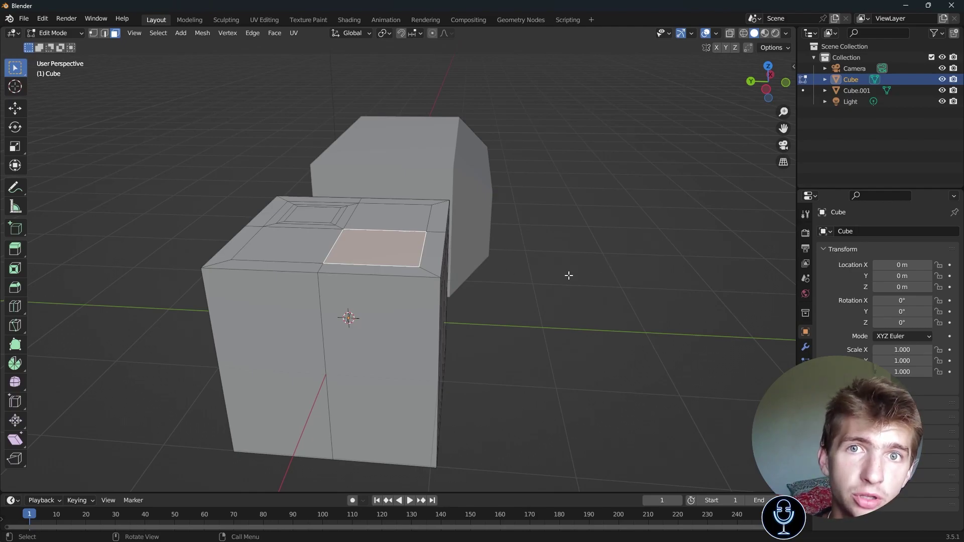
{"action": "key", "text": "Tab"}
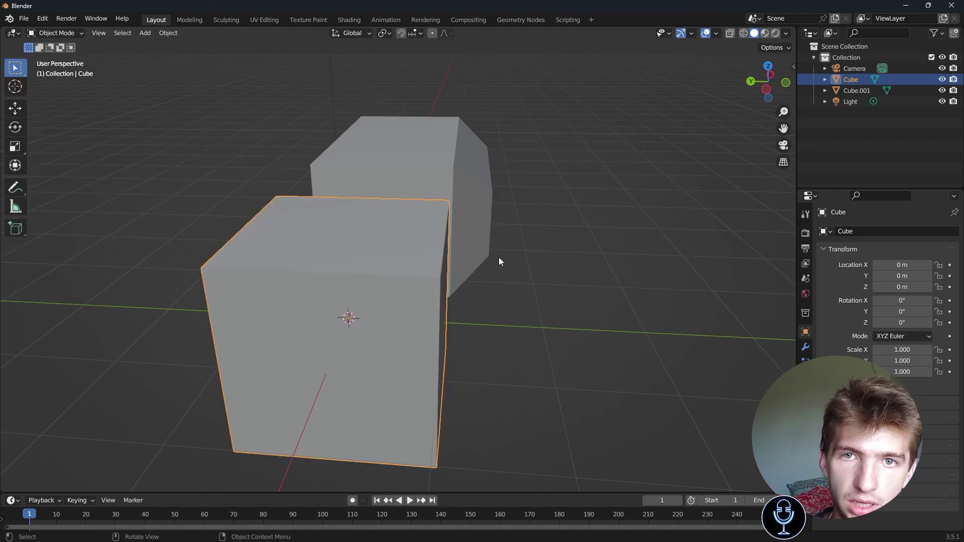